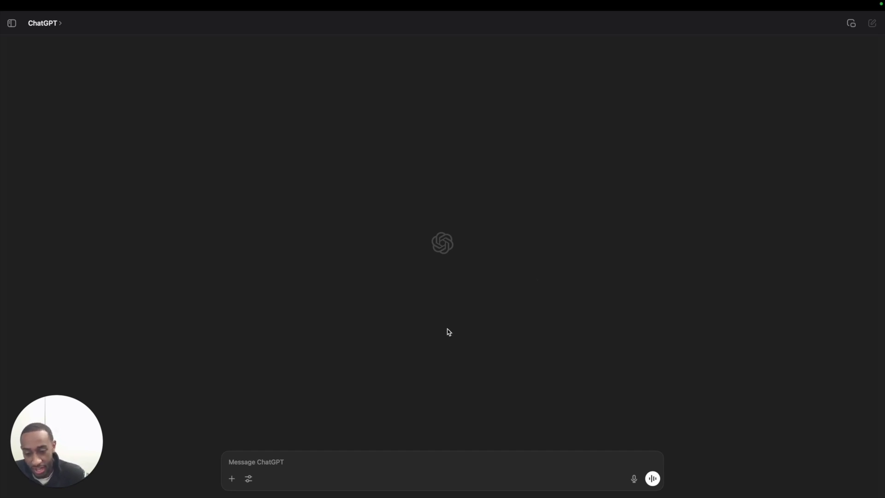
Step: Ask the chat "What is DHCP?"
left_click(348, 462)
type("What is DC")
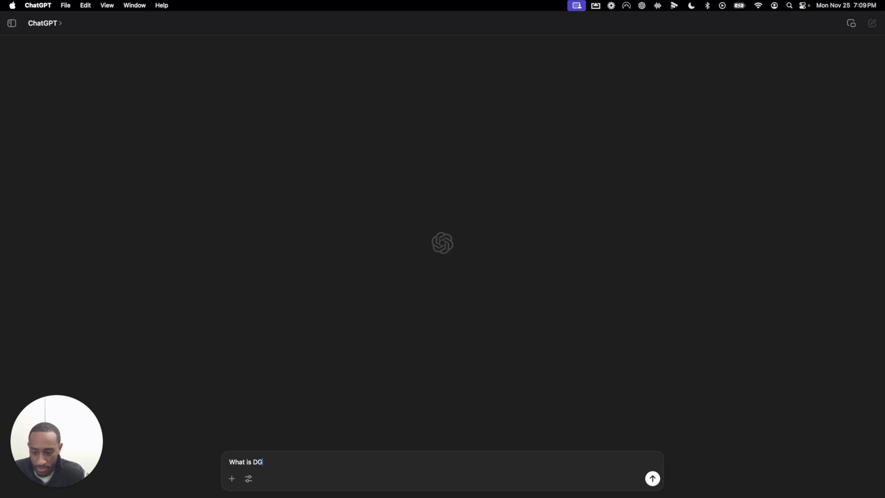
key("BackSpace")
type("HCP?")
key("Return")
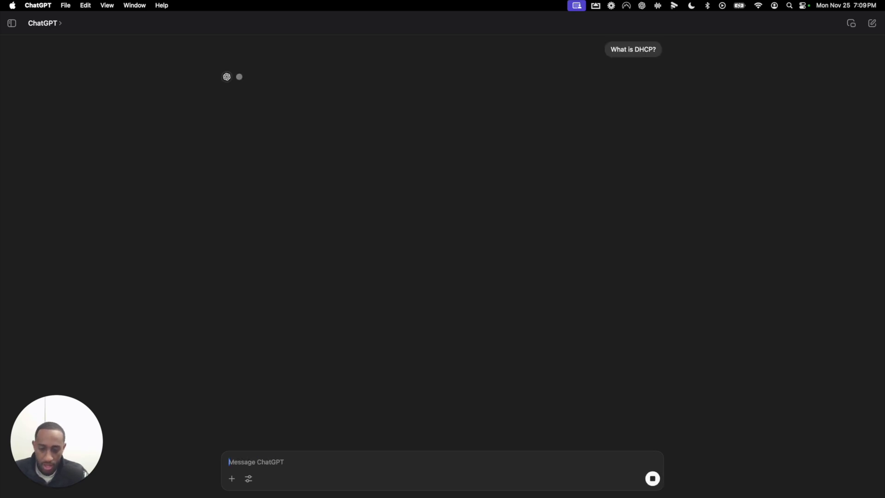
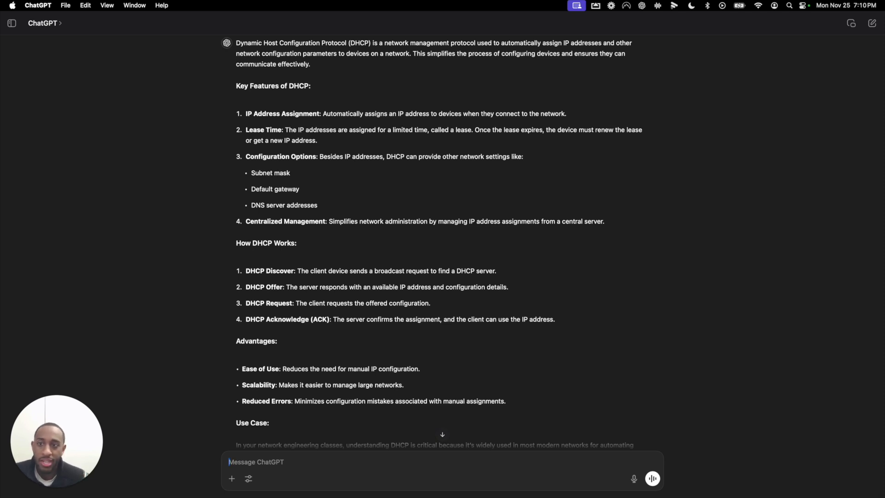
Step: Copy the four numbered steps under "How DHCP Works" in the answer, from DHCP Discover to DHCP Acknowledge (ACK)
scroll(246, 290, "up", 2)
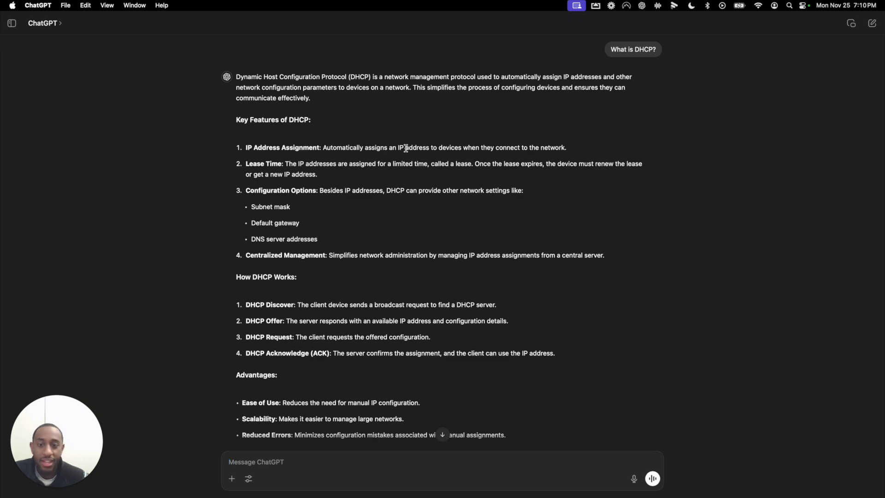
scroll(385, 213, "down", 1)
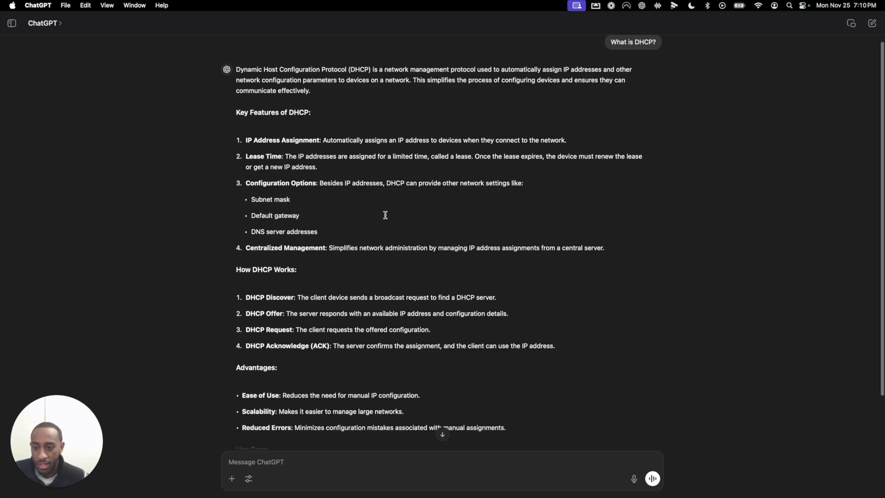
scroll(256, 273, "down", 2)
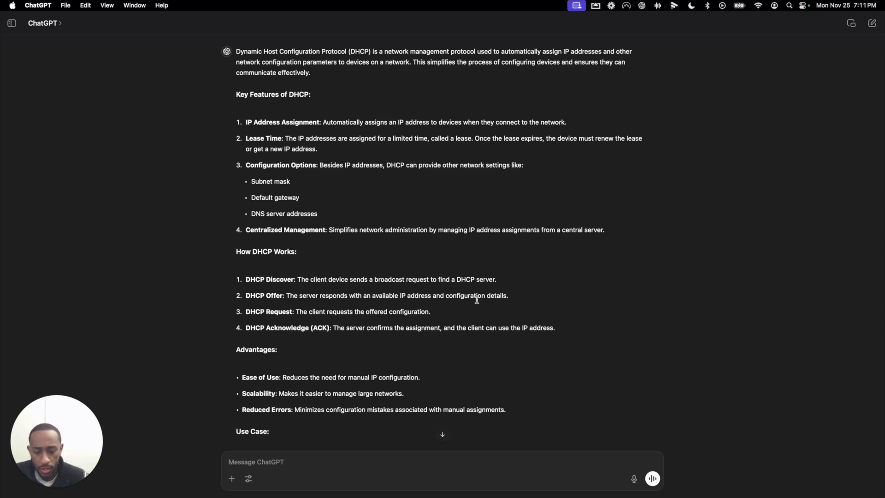
left_click_drag(574, 330, 126, 279)
key("super+c")
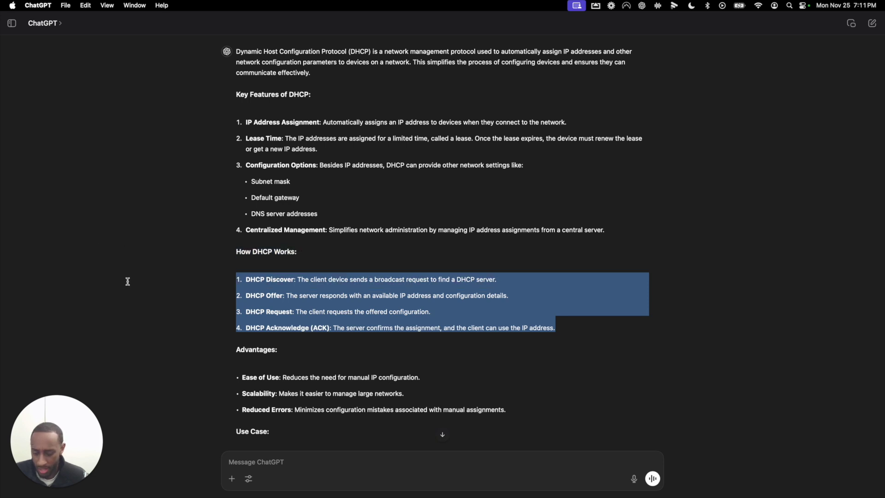
left_click(307, 463)
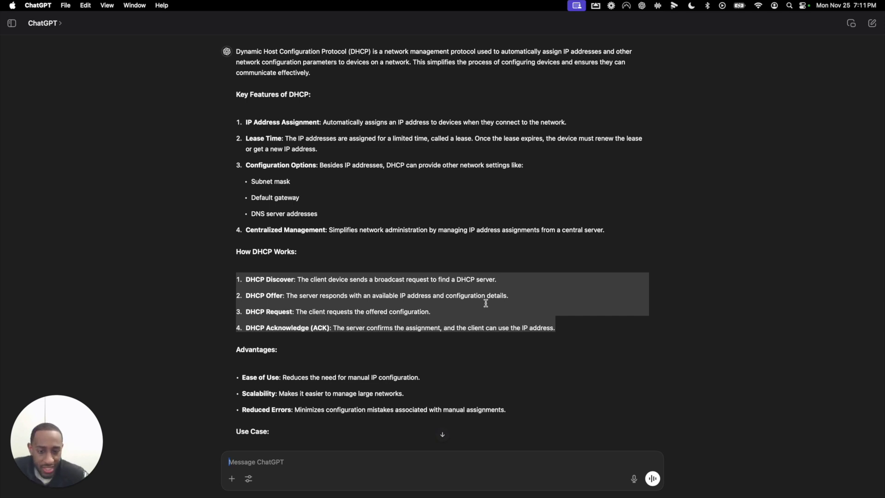
right_click(499, 286)
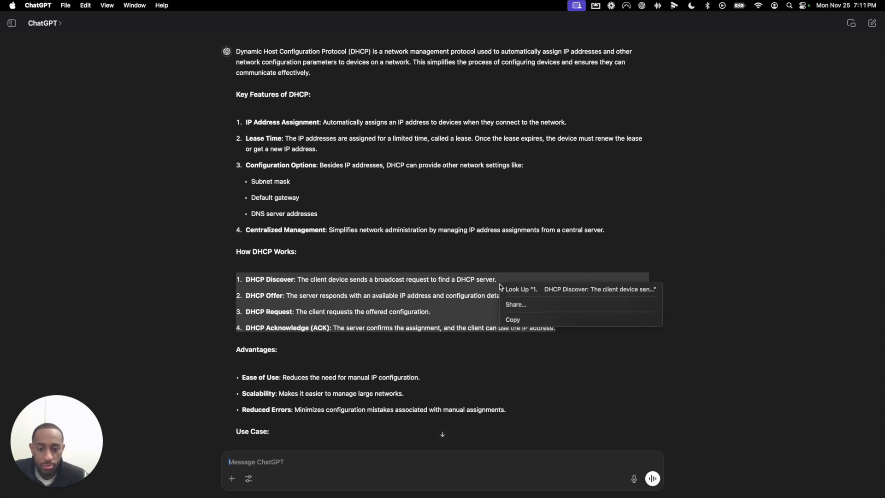
left_click(506, 319)
Step: Send the follow-up question "Why deos it have these steps" with the copied DHCP steps pasted after it
type("Whydd")
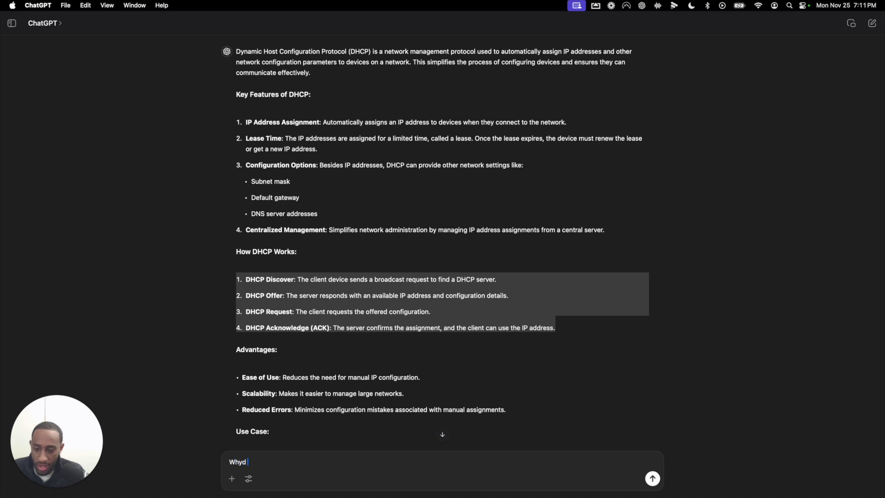
key("BackSpace")
key("BackSpace")
type("deos i")
type("it jabve t")
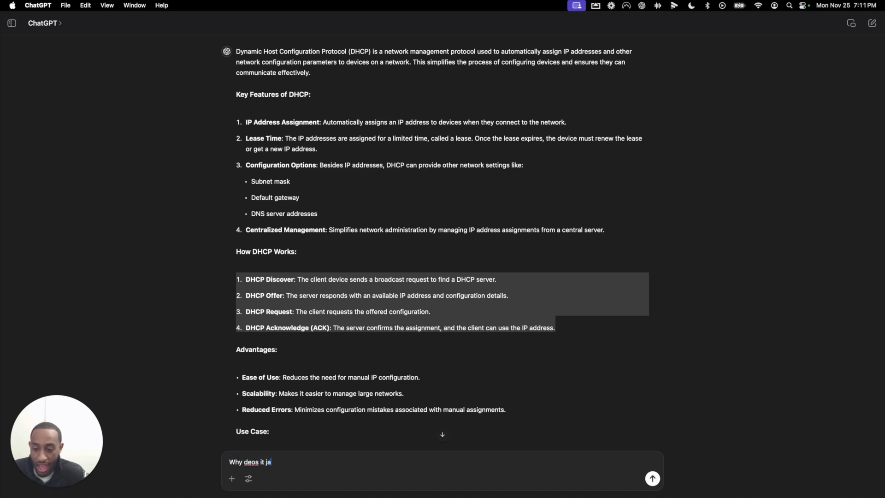
key("BackSpace")
key("BackSpace")
key("BackSpace")
key("BackSpace")
key("BackSpace")
key("BackSpace")
type("have these steps")
key("super+v")
key("Return")
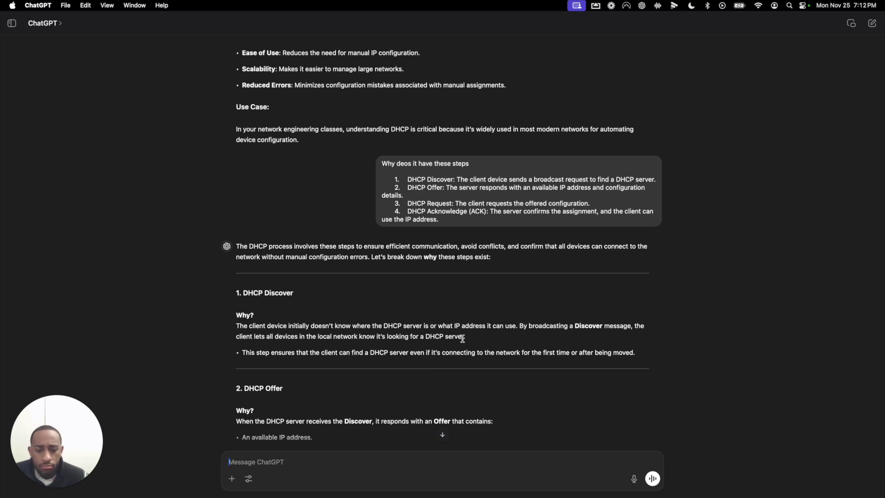
Step: Highlight "DHCP server." in the DHCP Discover explanation and send the follow-up "why does it a need a DHCP server"
left_click_drag(466, 337, 427, 338)
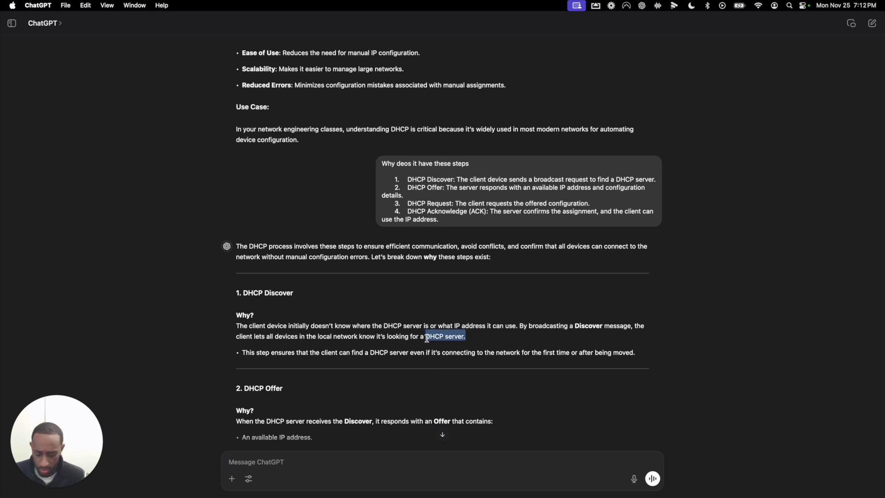
left_click(353, 463)
type("whyd")
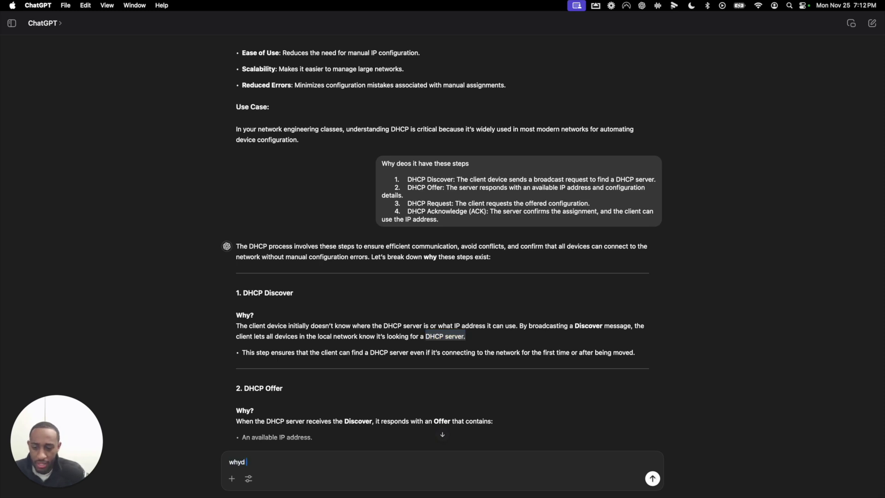
key("BackSpace")
type(" does")
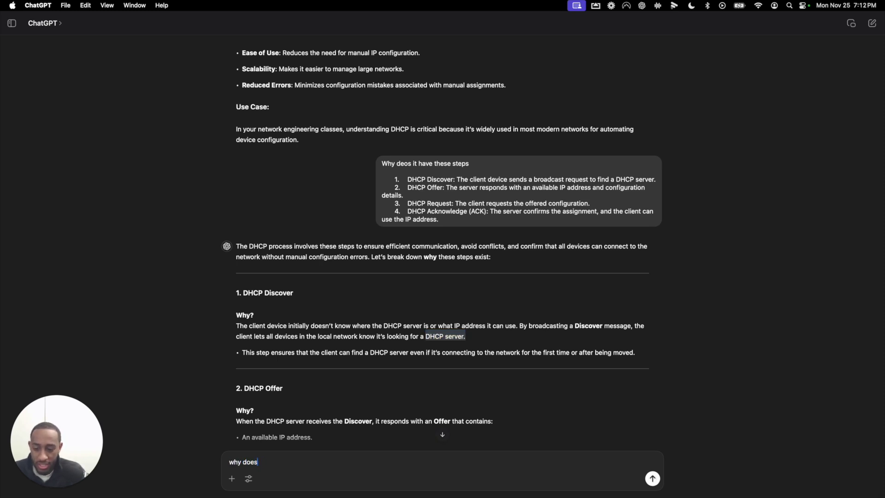
type(" it ahve")
key("BackSpace")
key("BackSpace")
key("BackSpace")
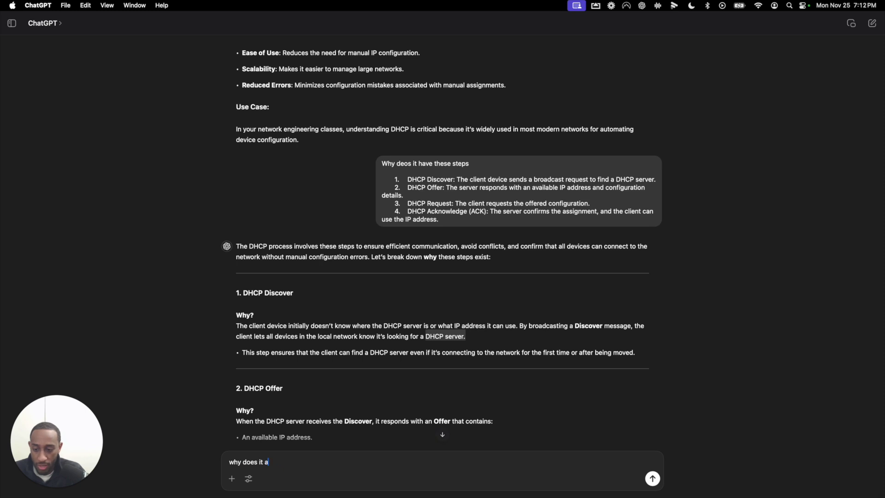
type("need a F")
key("BackSpace")
type("DHCP ")
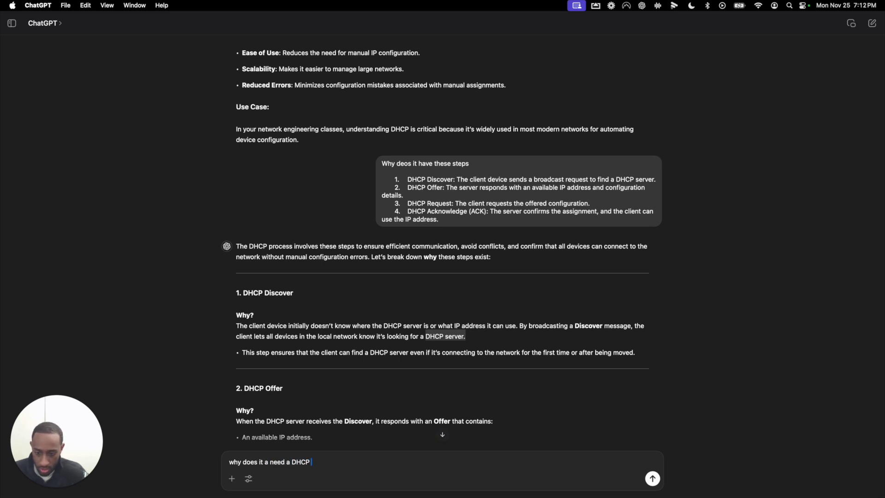
type("server")
key("Return")
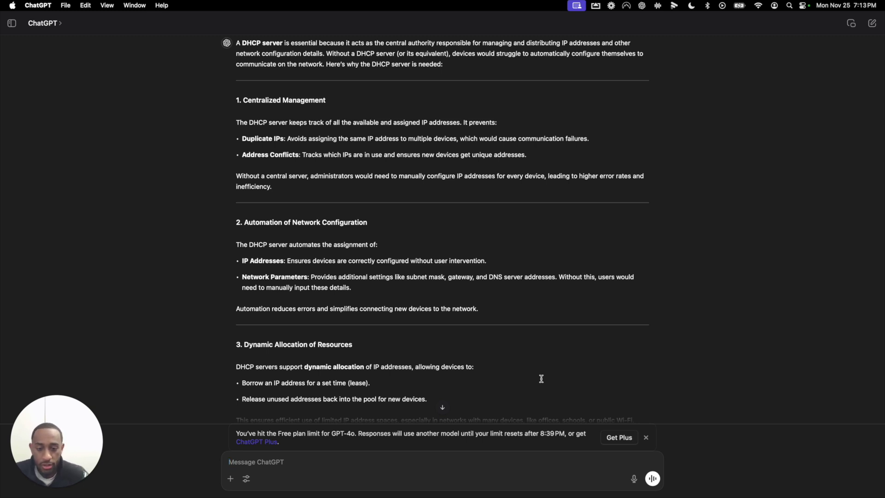
Step: Request a simpler version of the DHCP server answer by sending "explain like a 5"
scroll(541, 378, "down", 5)
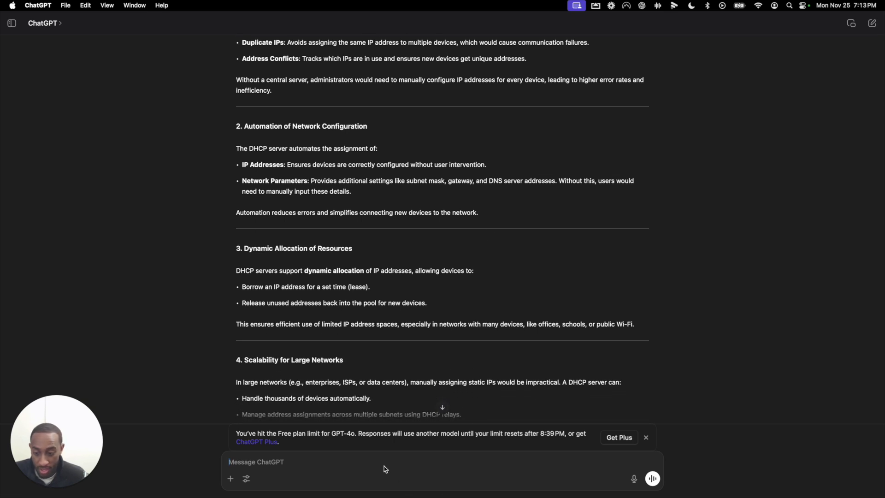
type("expal")
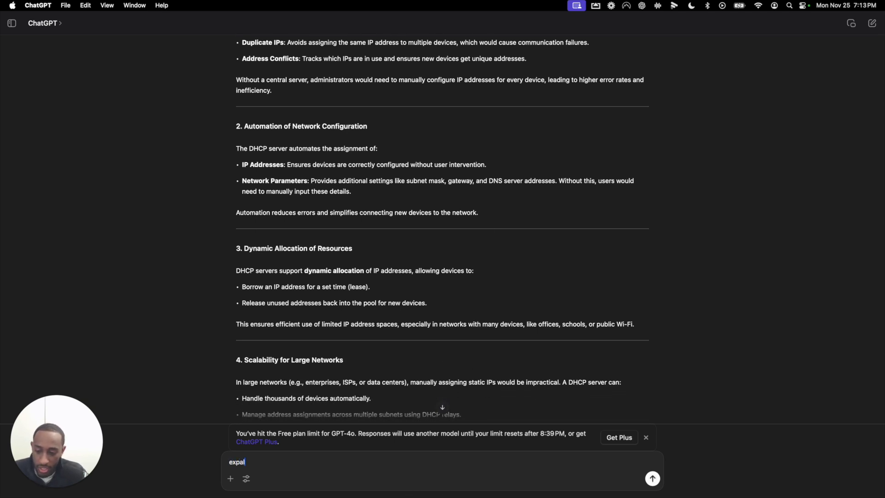
key("BackSpace")
type(";a")
key("BackSpace")
key("BackSpace")
key("BackSpace")
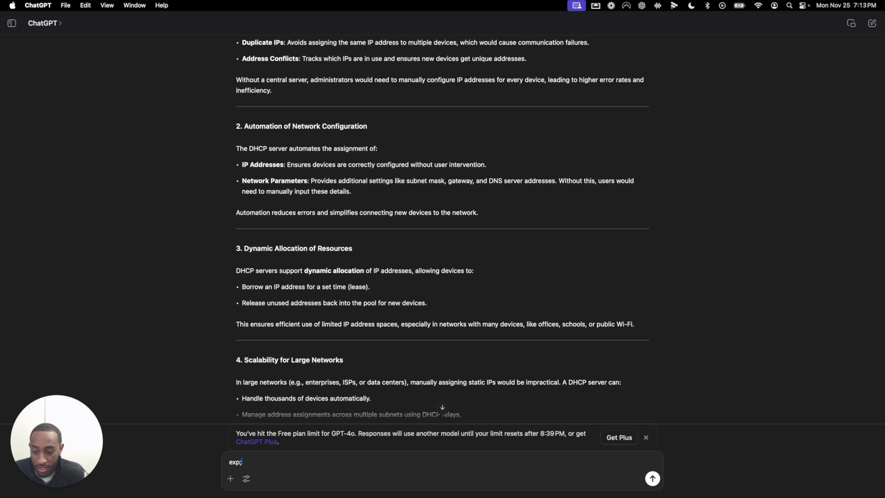
key("BackSpace")
type("lain ")
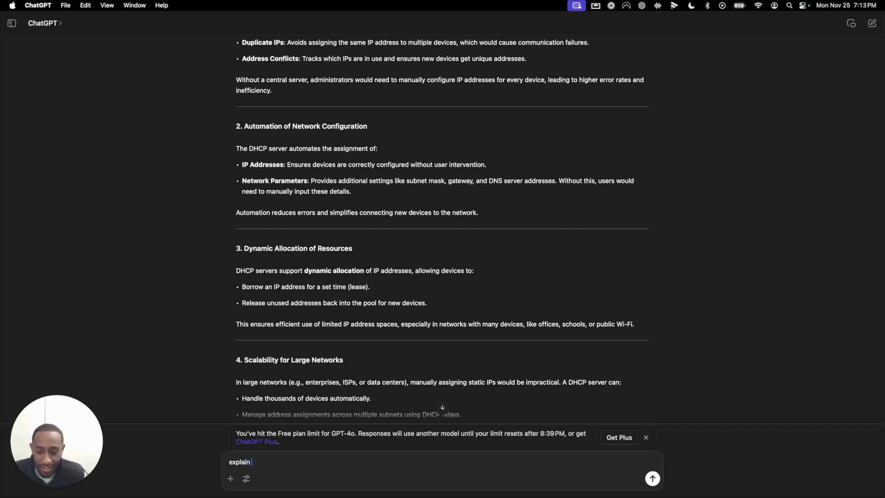
type("like")
key("BackSpace")
key("BackSpace")
key("BackSpace")
key("BackSpace")
type("ike a 5")
key("Return")
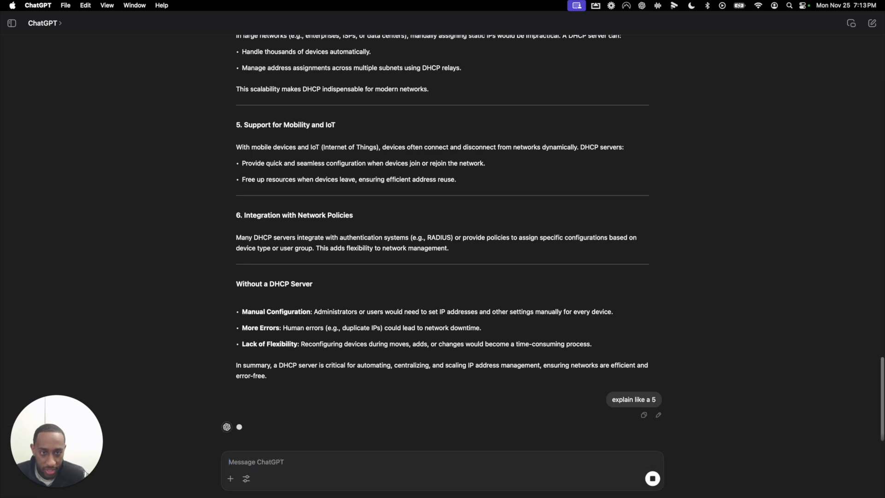